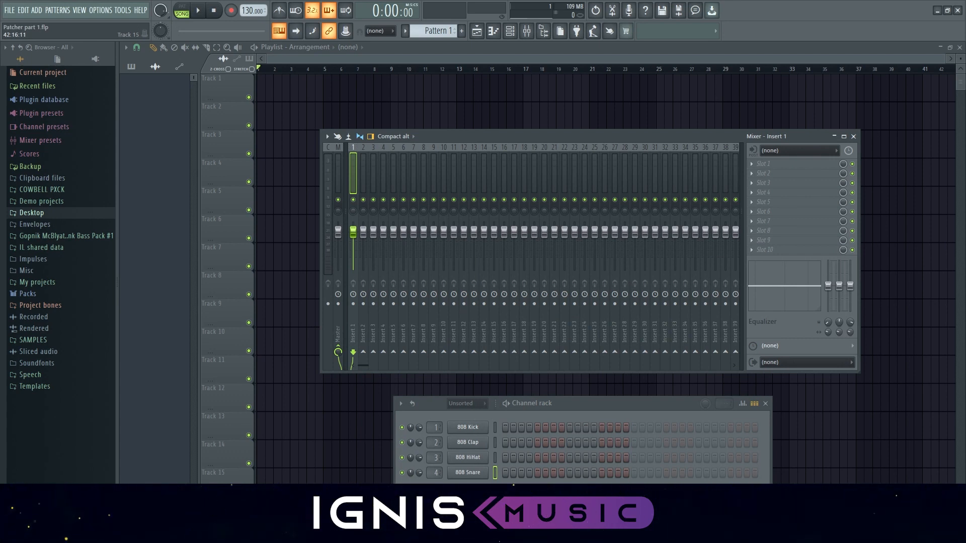
- Place the Future Funk Exp audio at the start of Track 1 and route the clip to mixer Insert 1
drag(473, 415, 307, 87)
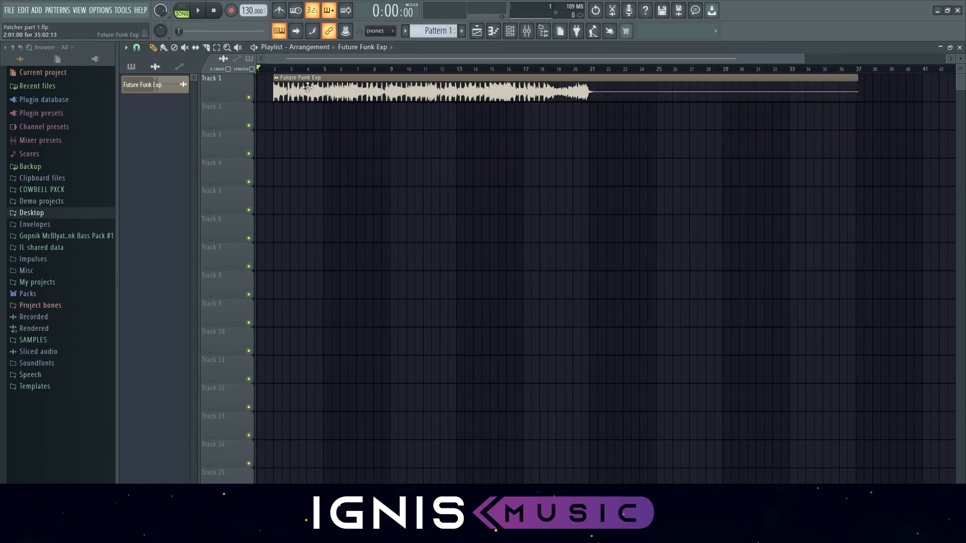
drag(307, 88, 291, 88)
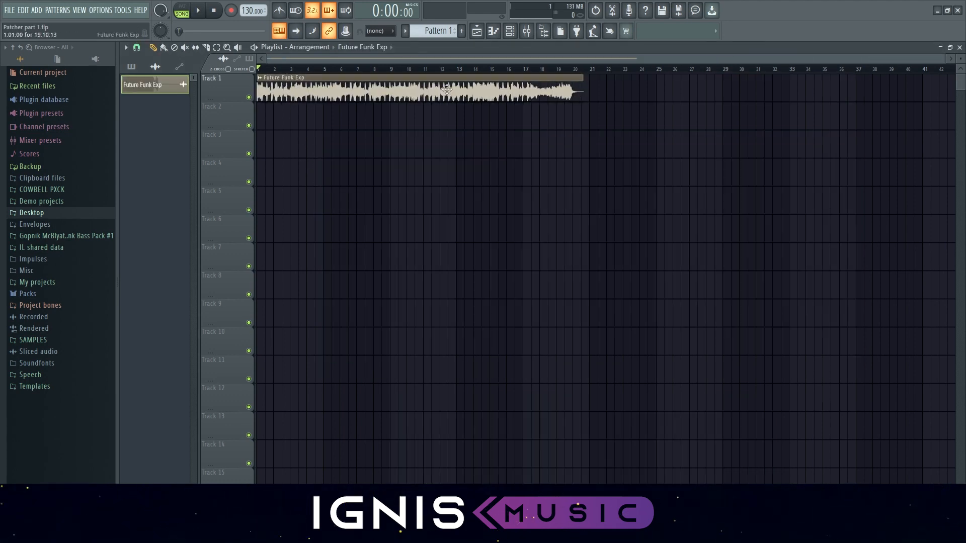
double_click(447, 90)
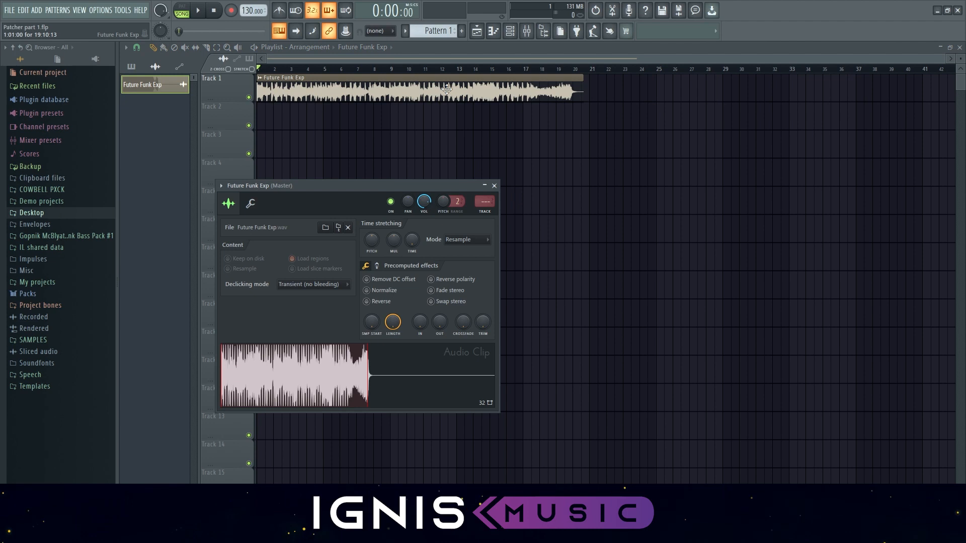
drag(485, 203, 484, 198)
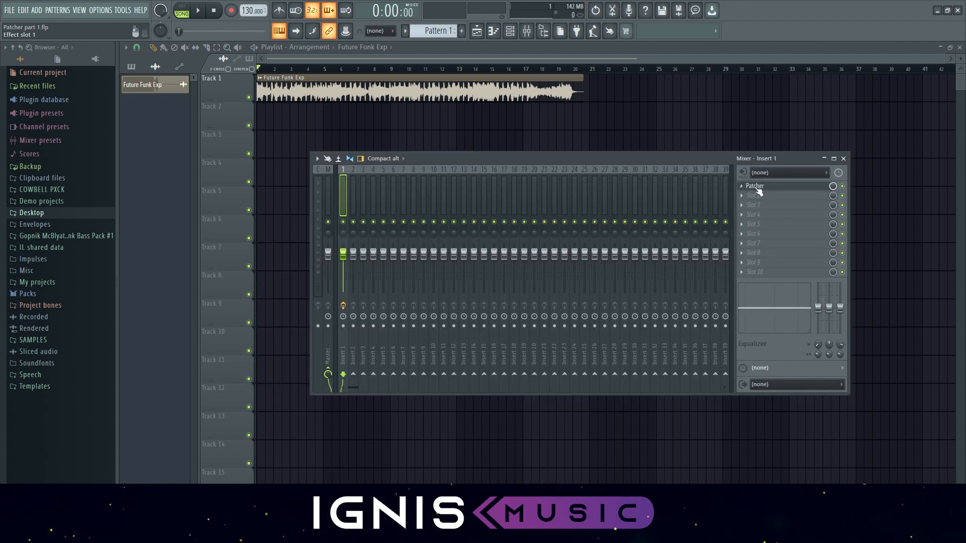
- Open Patcher from the first effect slot of Insert 1, view its Surface page and return to the Map
click(757, 187)
drag(603, 110, 428, 111)
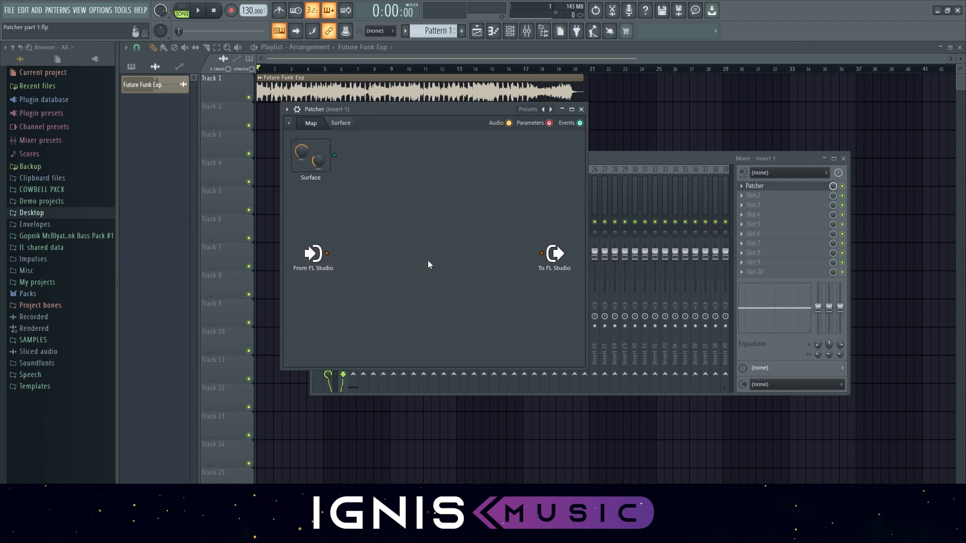
click(340, 123)
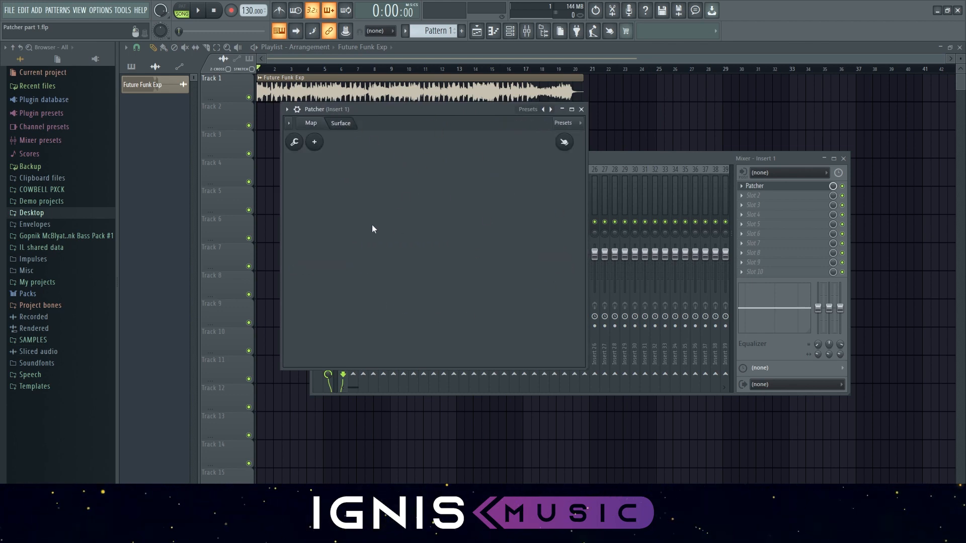
click(311, 124)
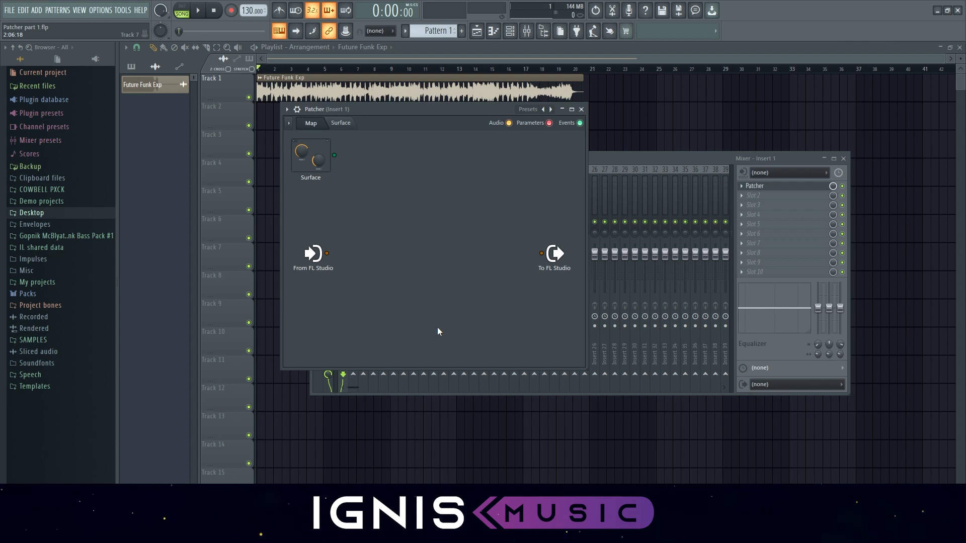
- Add a Frequency Splitter effect to the Patcher map and place it between From FL Studio and To FL Studio
right_click(425, 239)
mouse_move(452, 259)
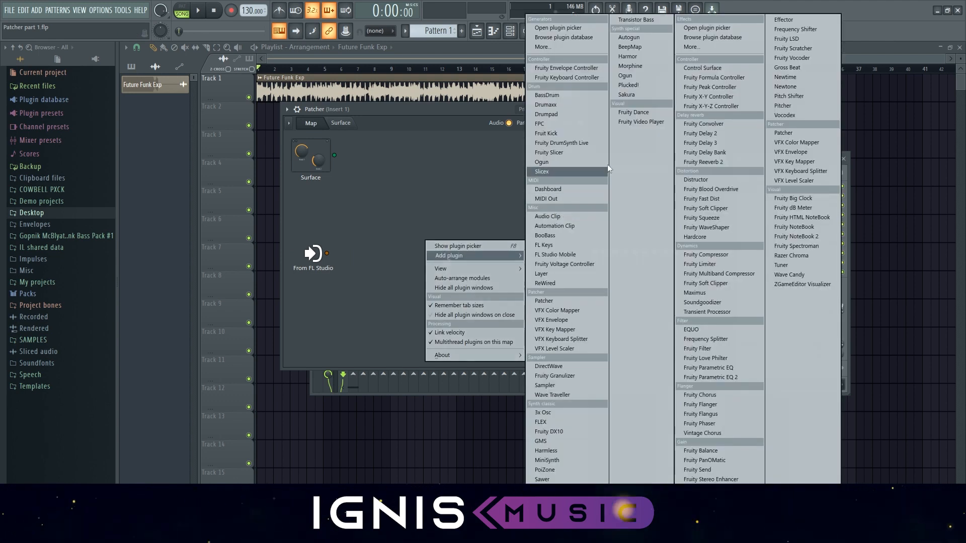
click(705, 47)
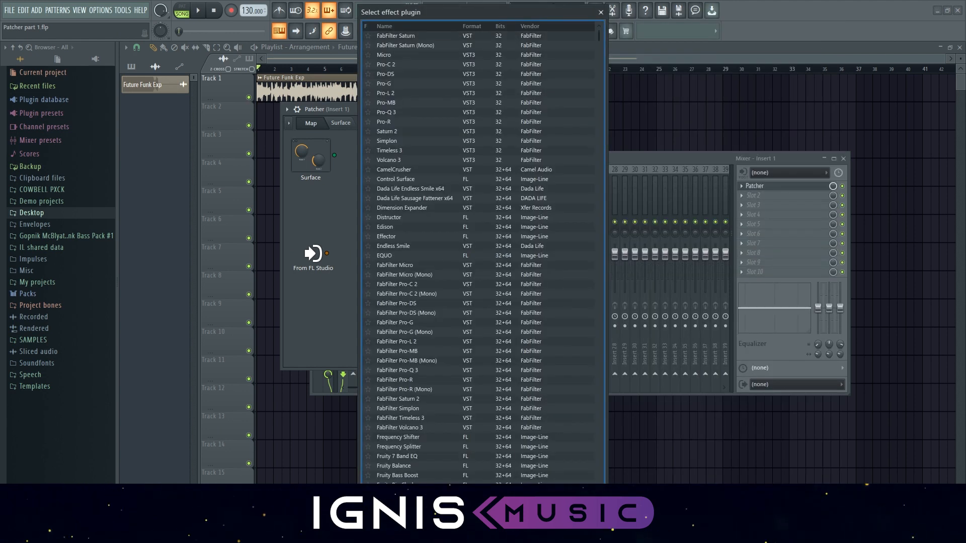
text(frequ)
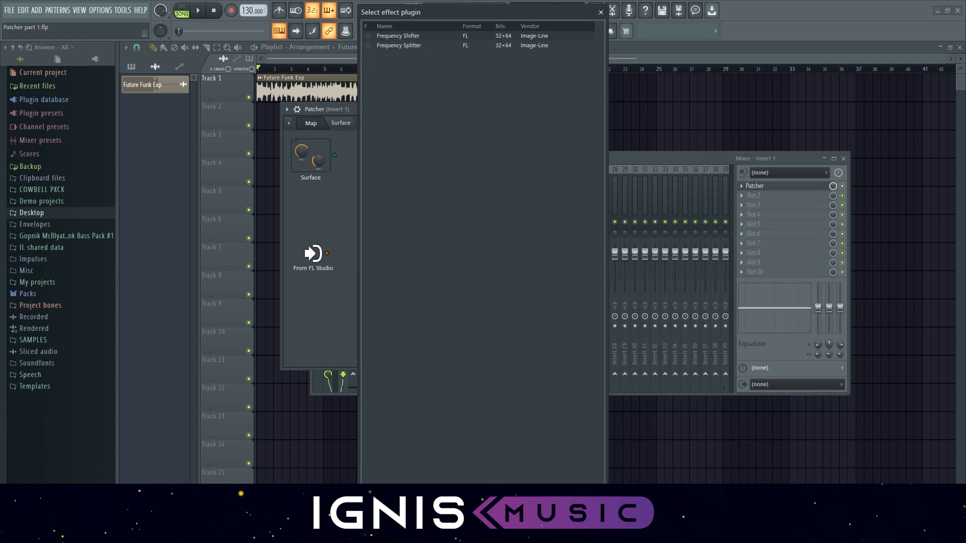
double_click(478, 45)
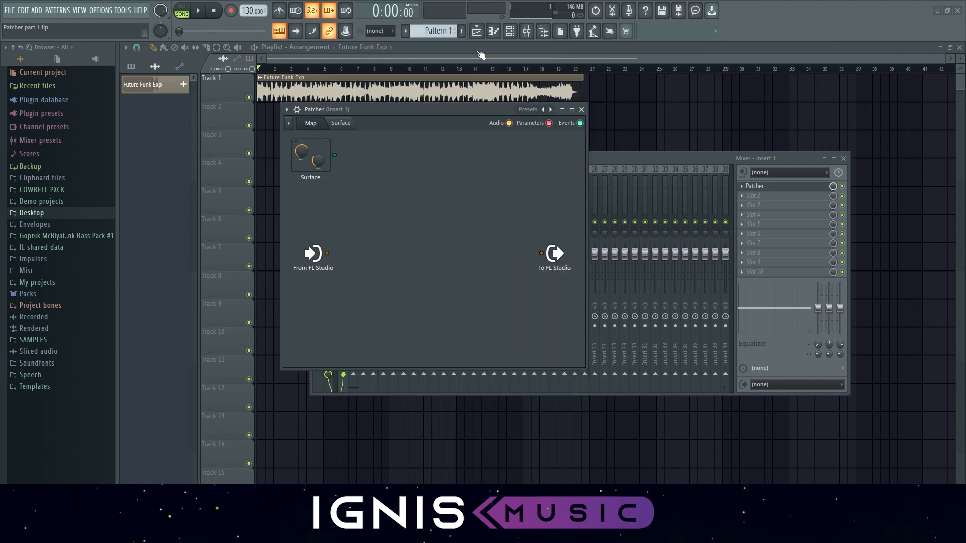
drag(405, 234, 442, 230)
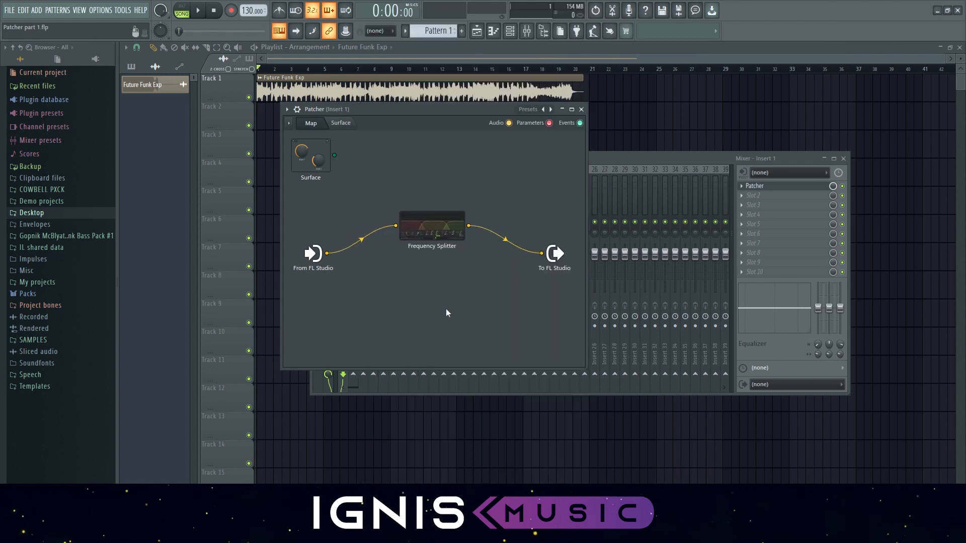
- Add a Fruity Parametric EQ 2 to the map and place it below the Frequency Splitter
right_click(413, 305)
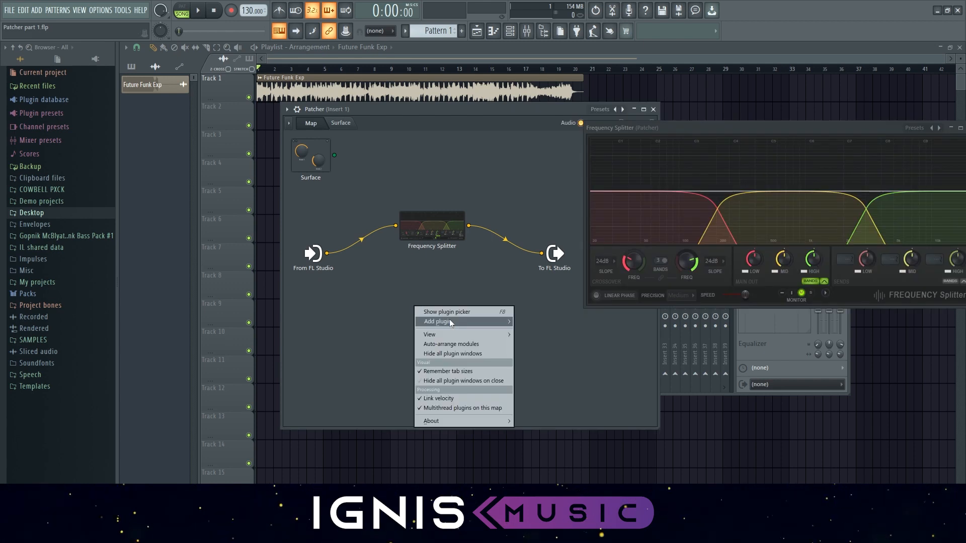
mouse_move(449, 319)
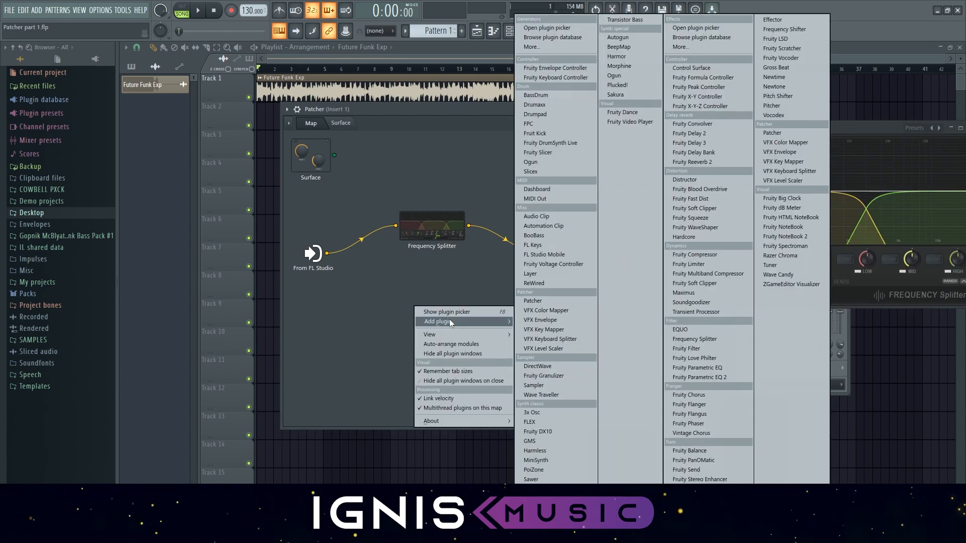
click(691, 47)
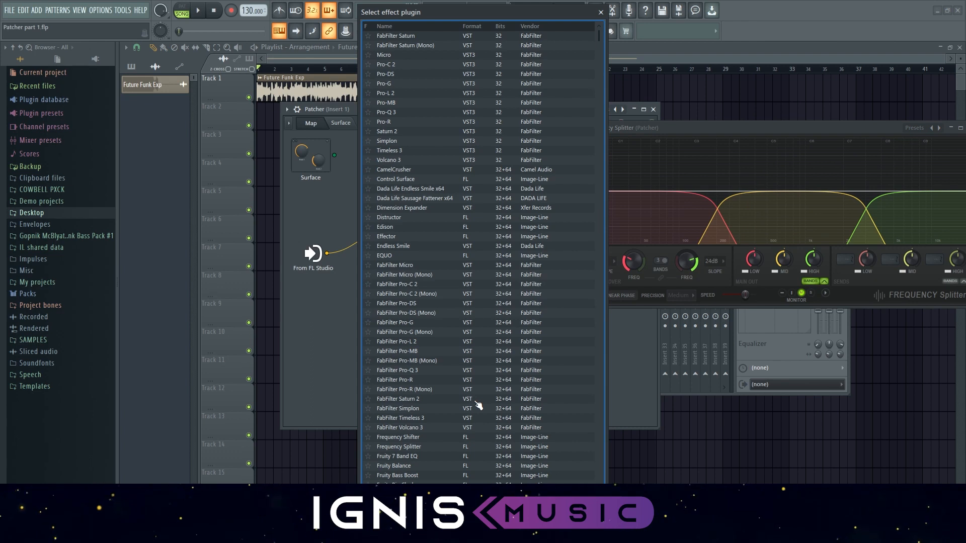
scroll(478, 405, down, 10)
double_click(457, 88)
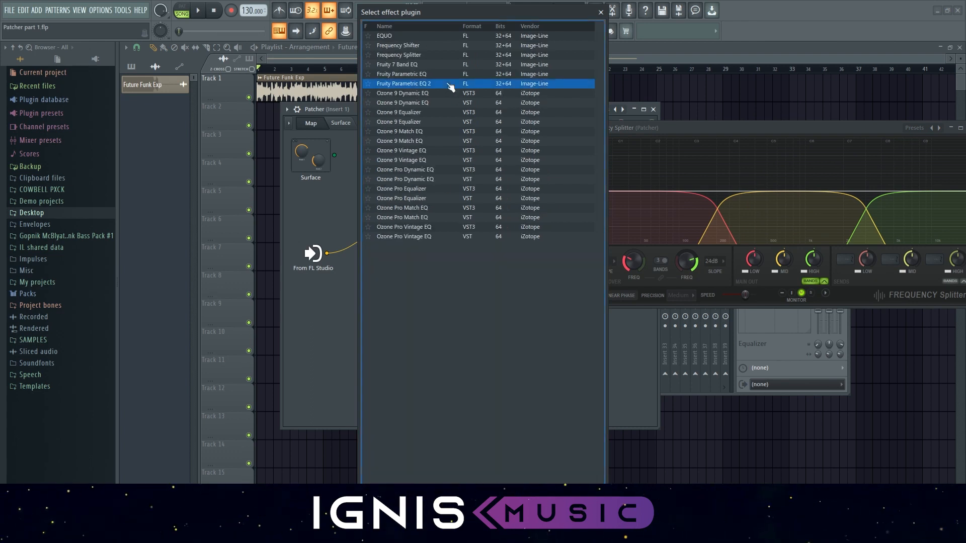
- Add two more Fruity Parametric EQ 2 modules and stack them below the first one
right_click(430, 351)
mouse_move(475, 367)
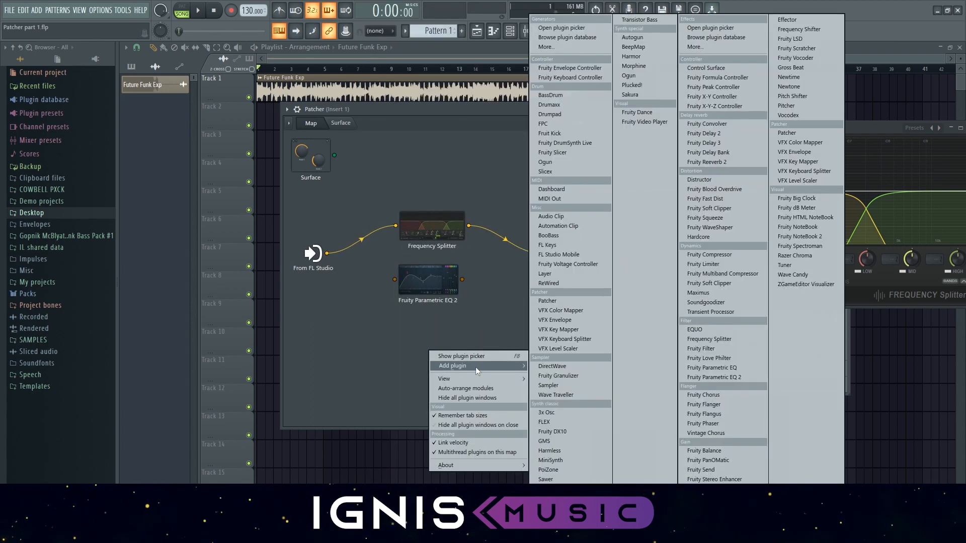
click(708, 46)
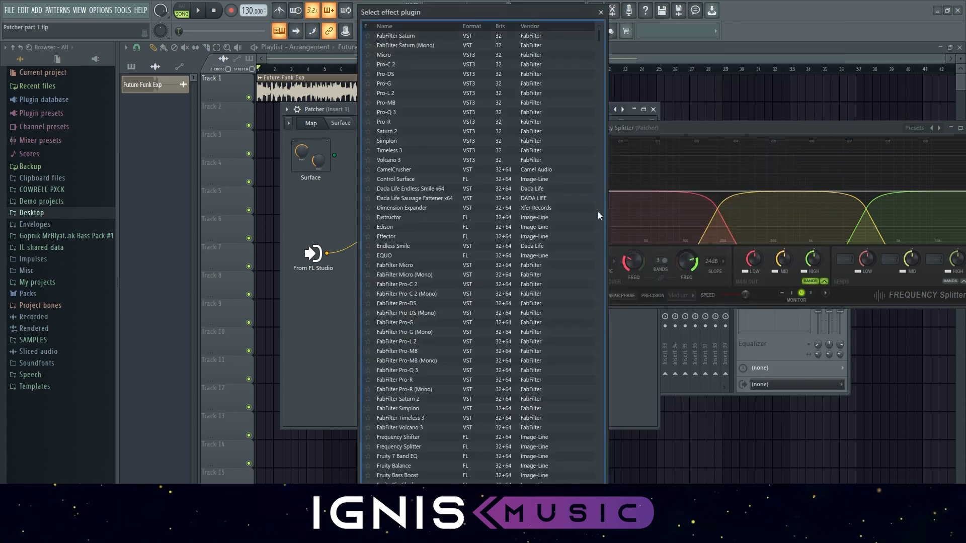
scroll(443, 166, down, 10)
double_click(436, 85)
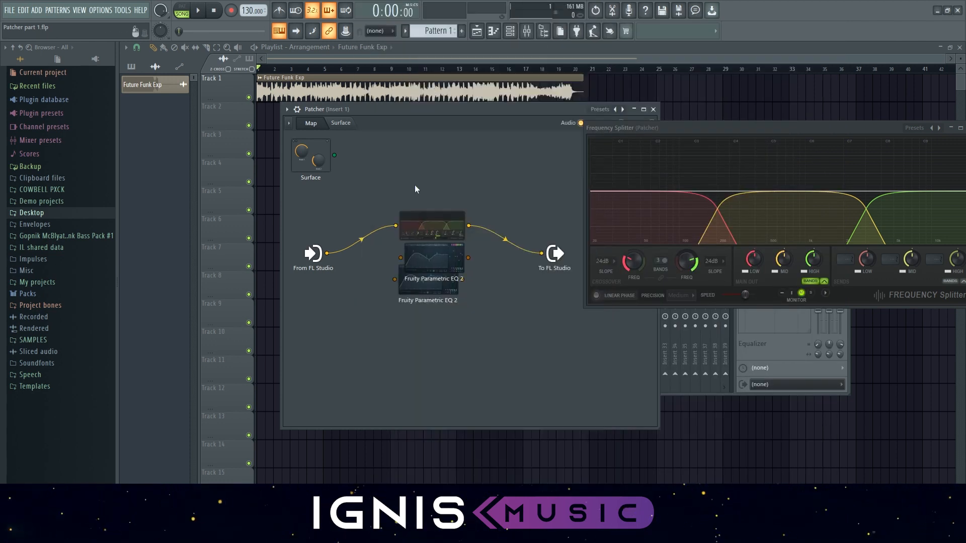
right_click(424, 382)
mouse_move(475, 400)
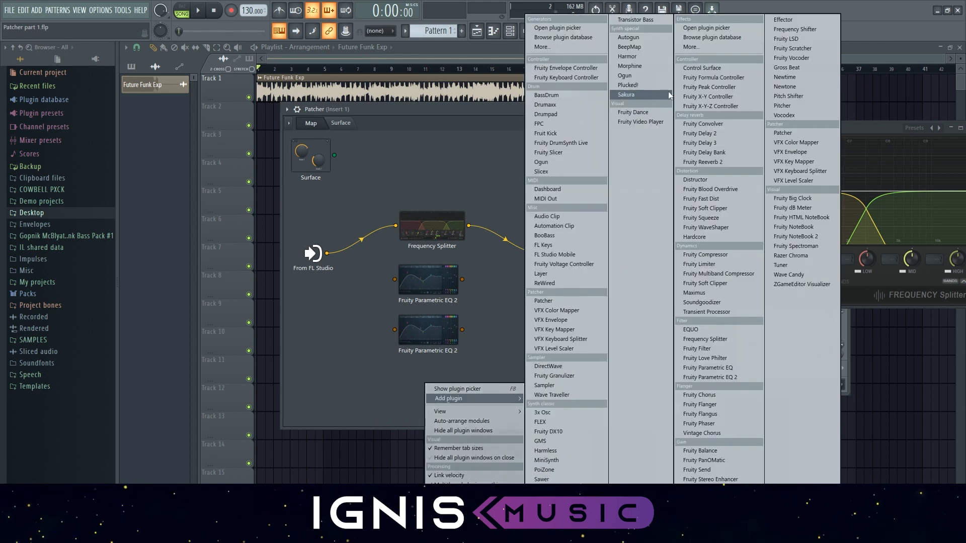
click(705, 46)
scroll(501, 446, down, 10)
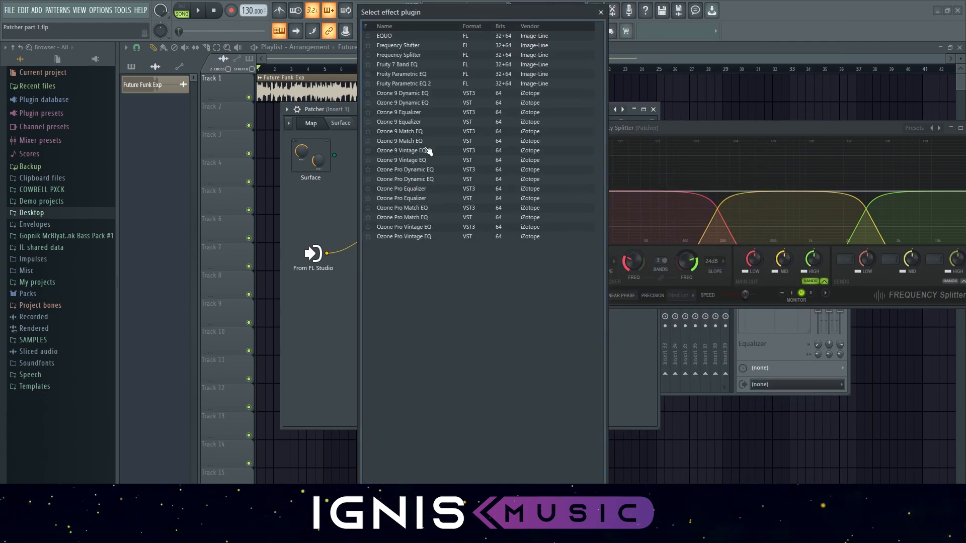
double_click(439, 85)
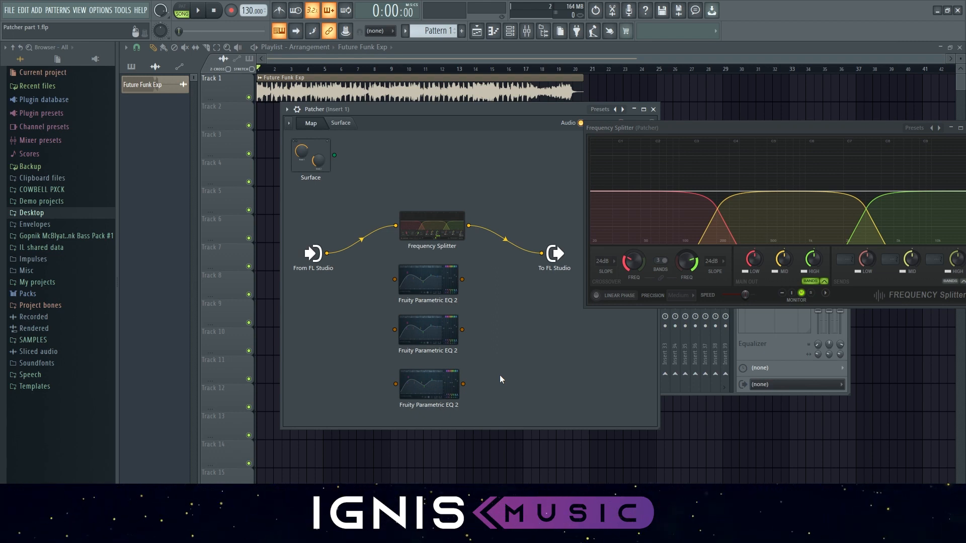
- Rename the uppermost Fruity Parametric EQ 2 module as High
right_click(432, 301)
click(424, 282)
right_click(423, 282)
click(446, 287)
text(High)
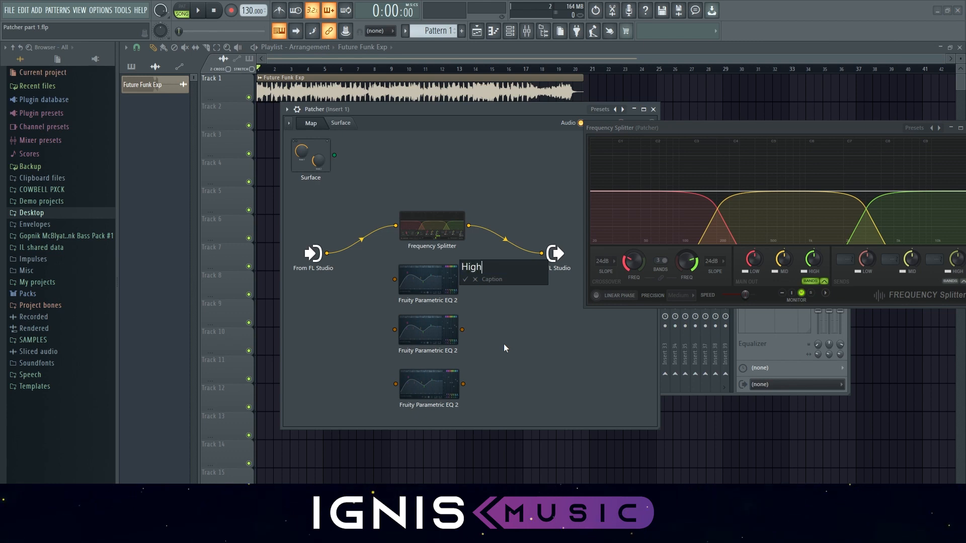
key(Return)
- Rename the middle Fruity Parametric EQ 2 module as Mid and the lowest one as Low
right_click(436, 336)
click(468, 337)
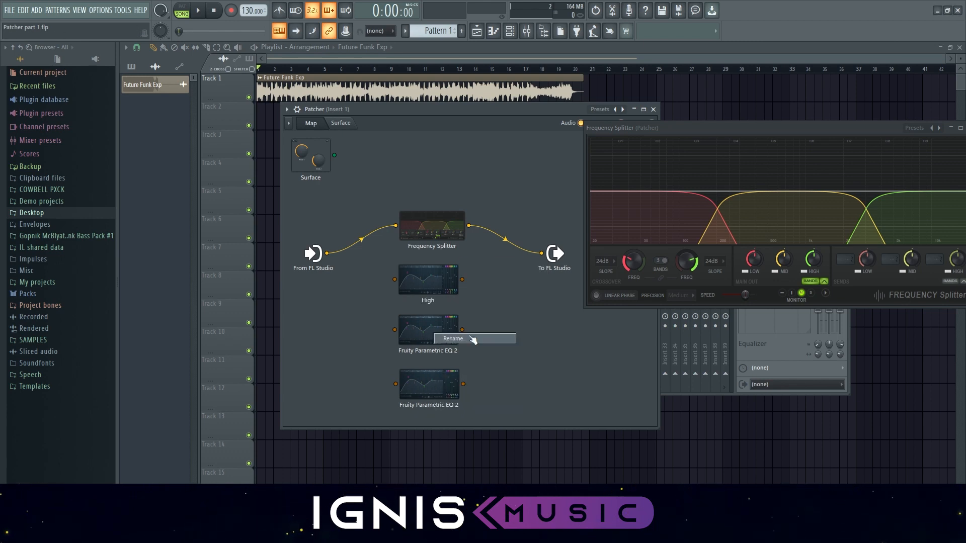
text(Mid)
key(Return)
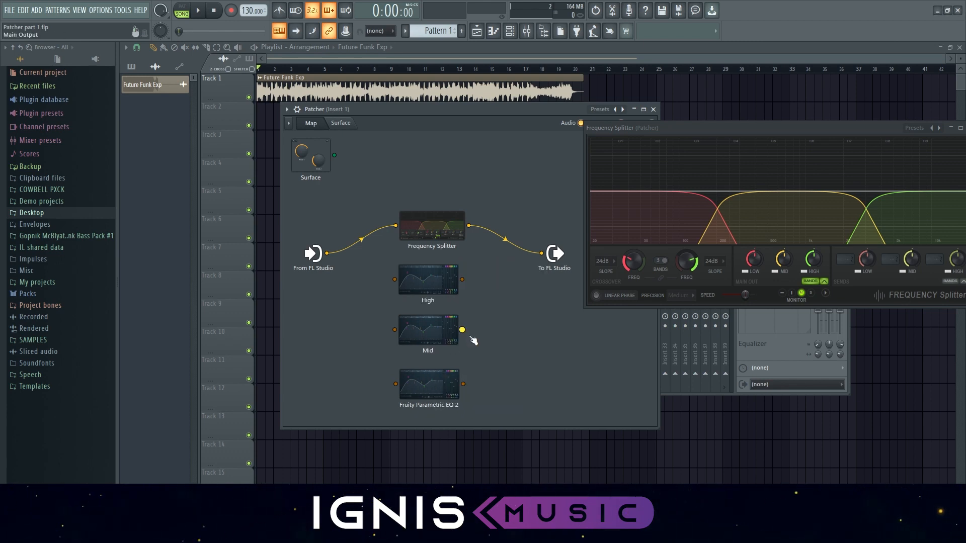
right_click(435, 385)
click(469, 391)
text(Low)
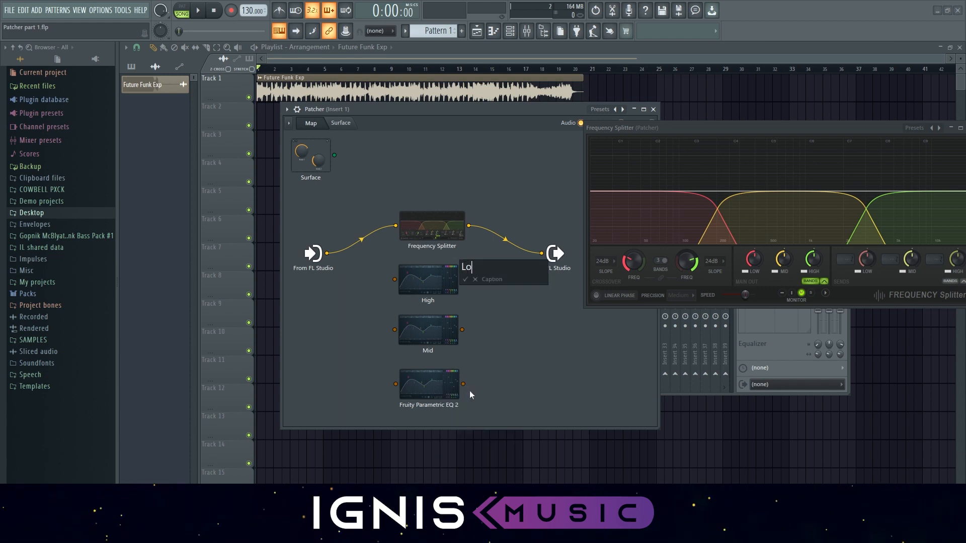
key(Return)
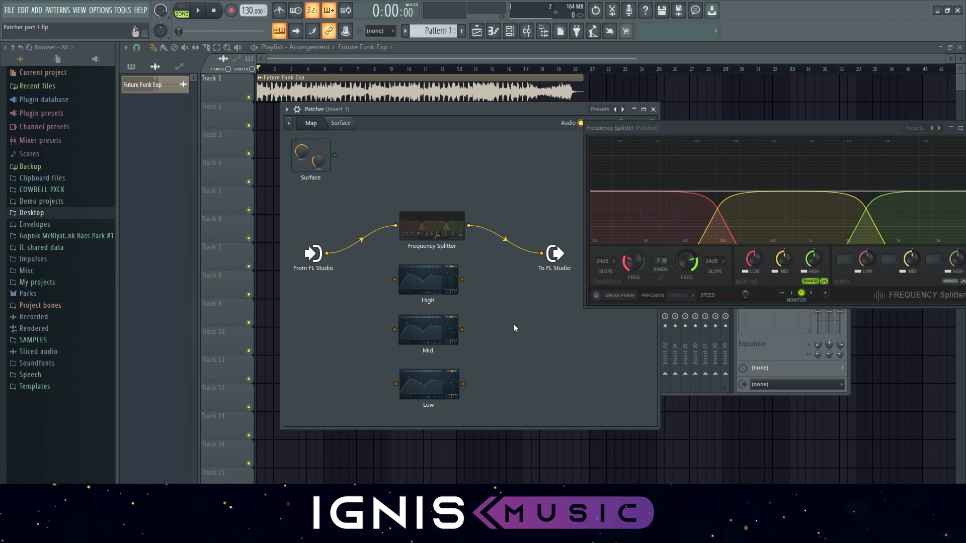
- Activate all audio outputs of the Frequency Splitter and connect its sends to the High, Mid and Low EQs
right_click(446, 229)
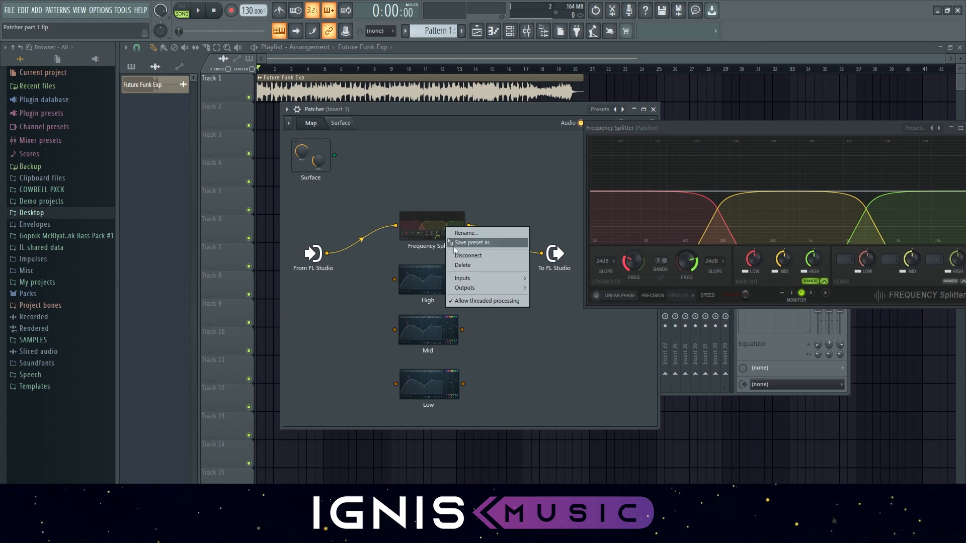
mouse_move(476, 289)
mouse_move(558, 291)
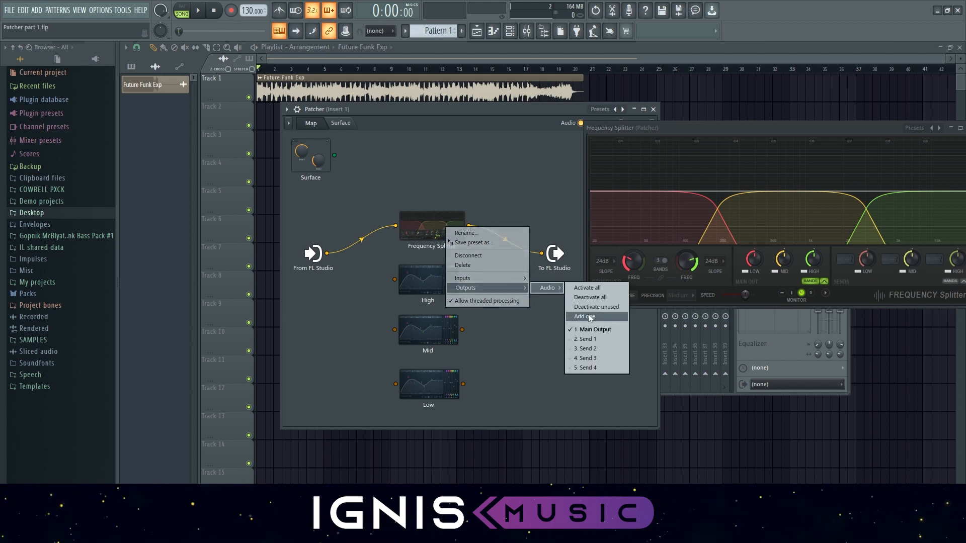
click(604, 296)
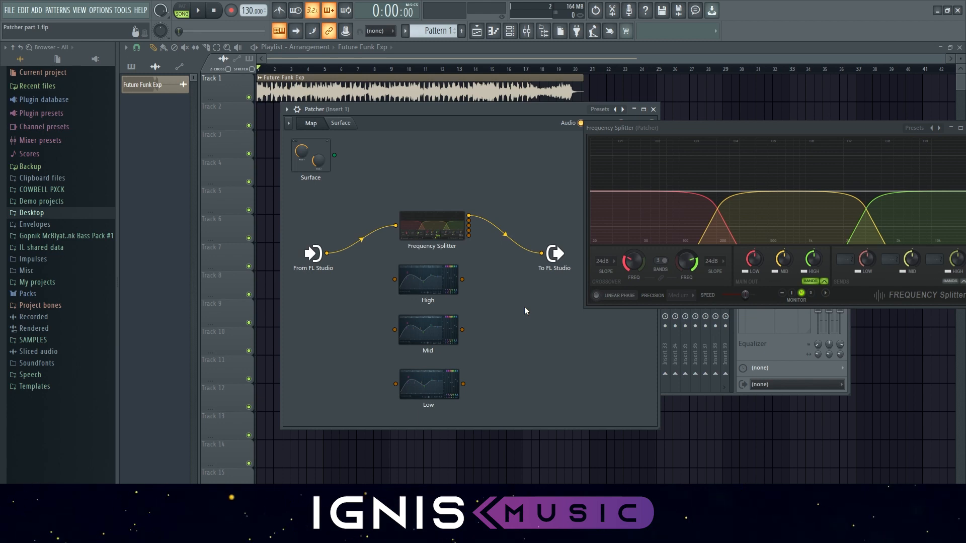
drag(469, 221, 395, 280)
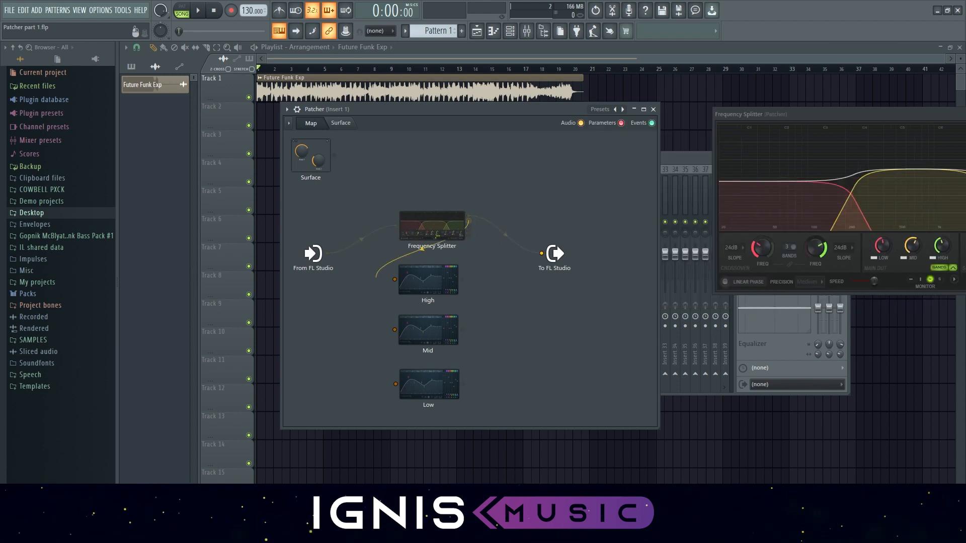
drag(469, 226, 395, 384)
- Start playback and spread the Mid and High modules apart on the Patcher map
key(space)
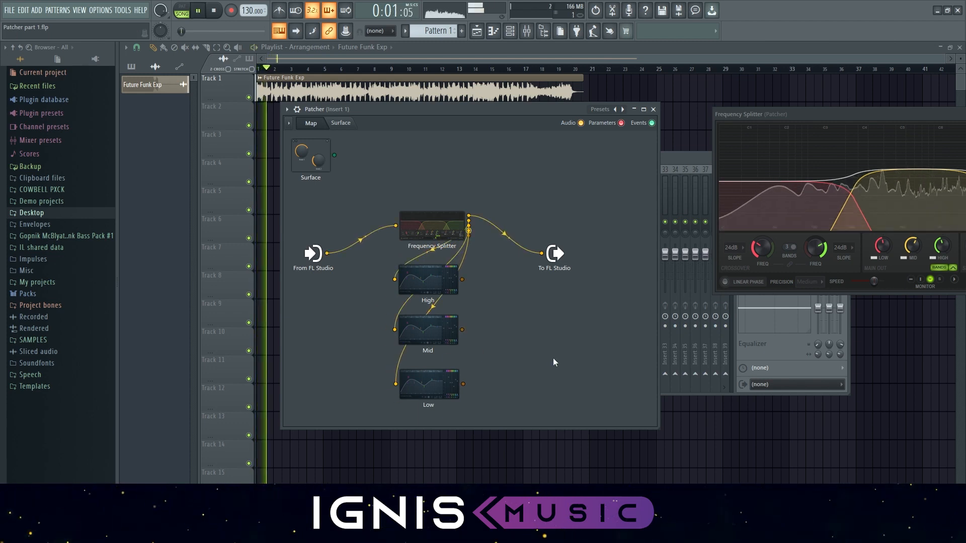
drag(449, 332, 529, 328)
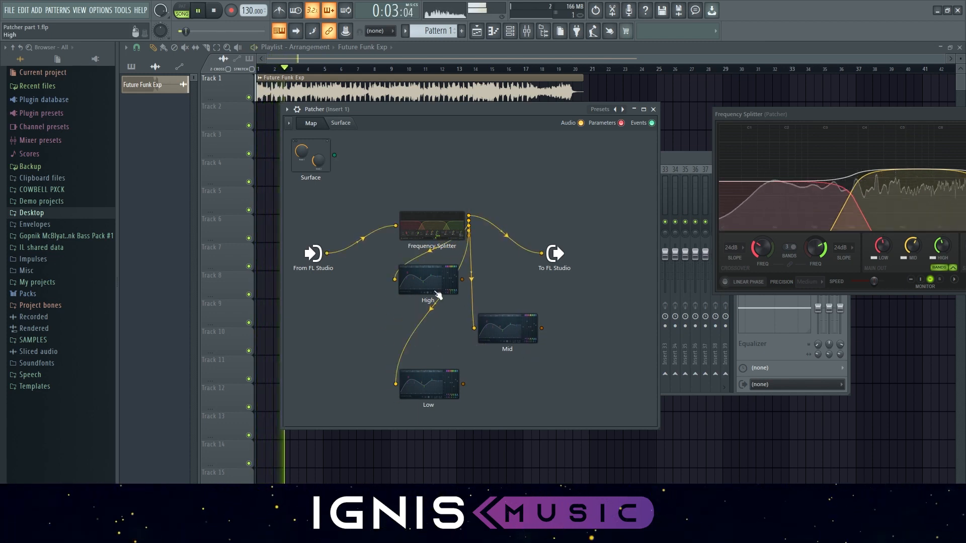
drag(437, 299, 434, 315)
- Open the High and Low EQs to check which frequencies each one receives
click(433, 308)
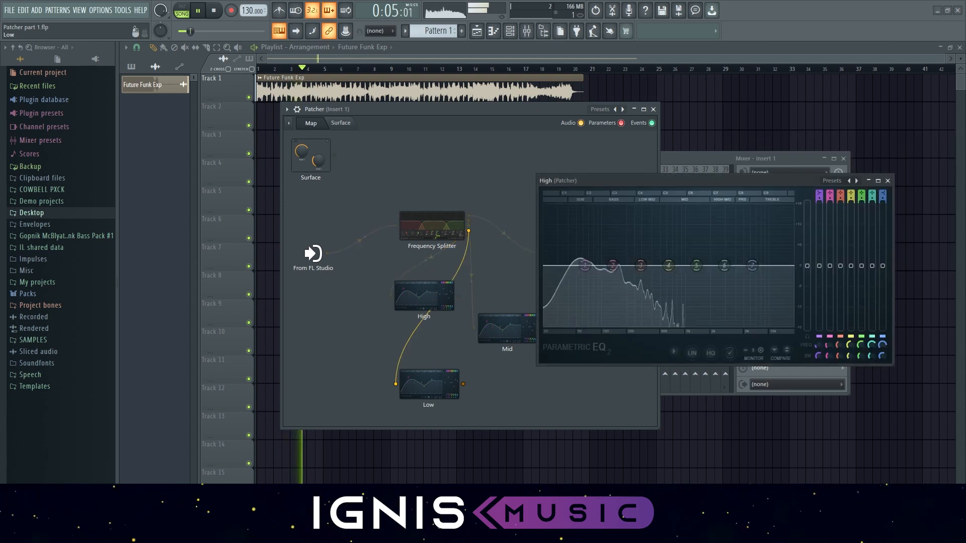
click(429, 385)
click(655, 182)
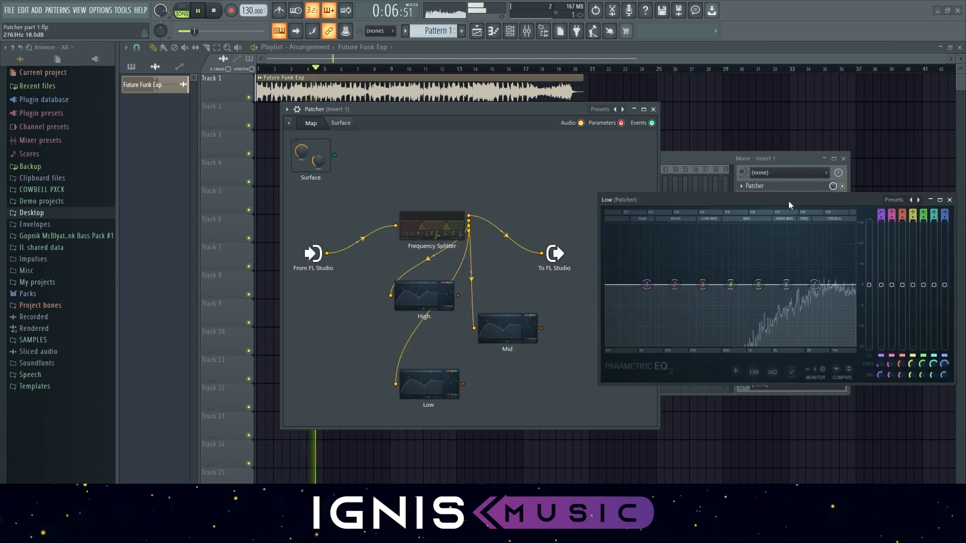
- Open the Mid EQ to check which frequencies it receives and move its window clear of the Patcher map
click(521, 328)
right_click(508, 159)
click(493, 155)
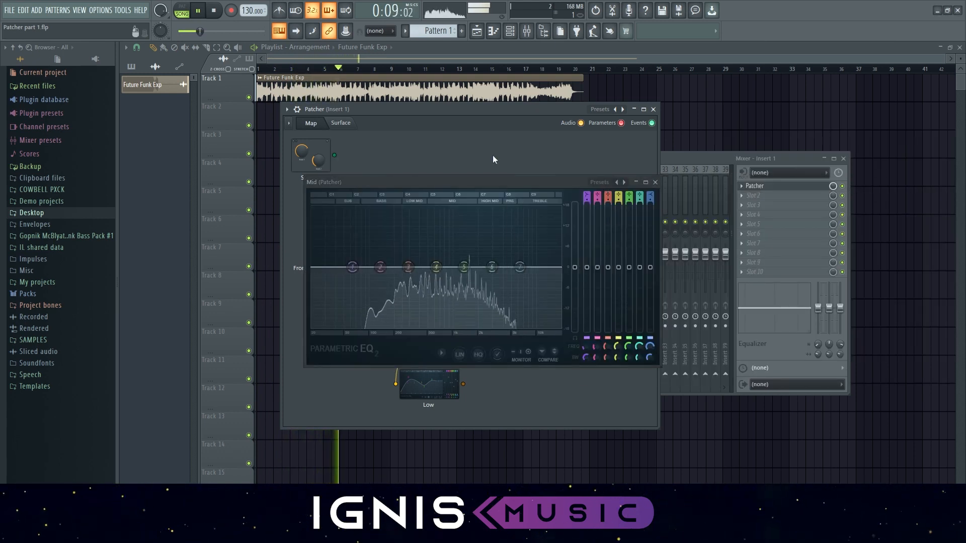
drag(489, 182, 883, 323)
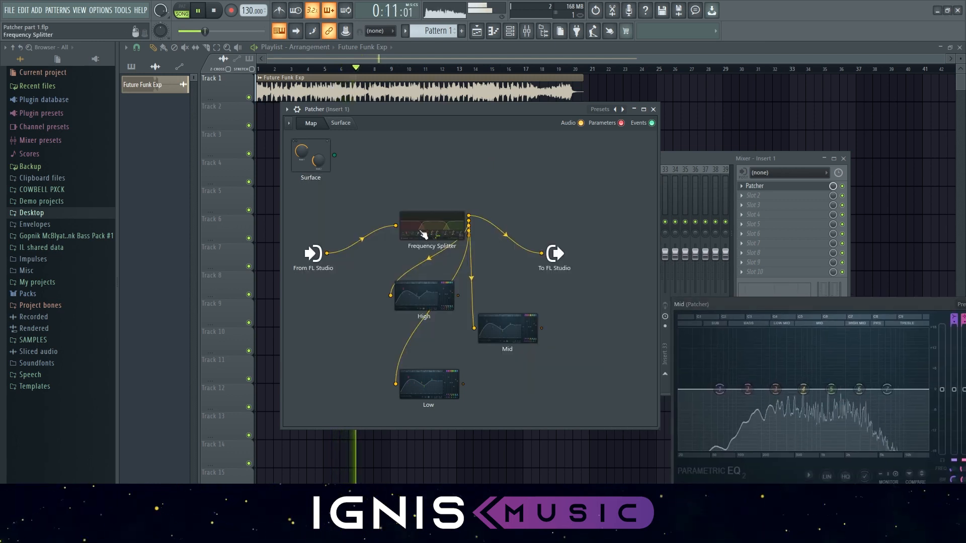
- Open the Frequency Splitter, try its two-band mode and return it to three bands
click(432, 225)
drag(862, 115, 387, 95)
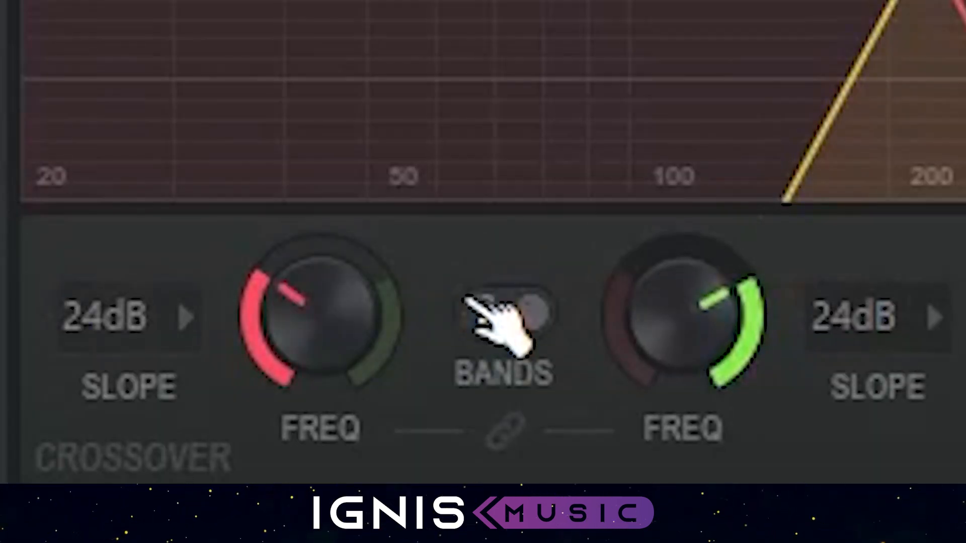
click(523, 312)
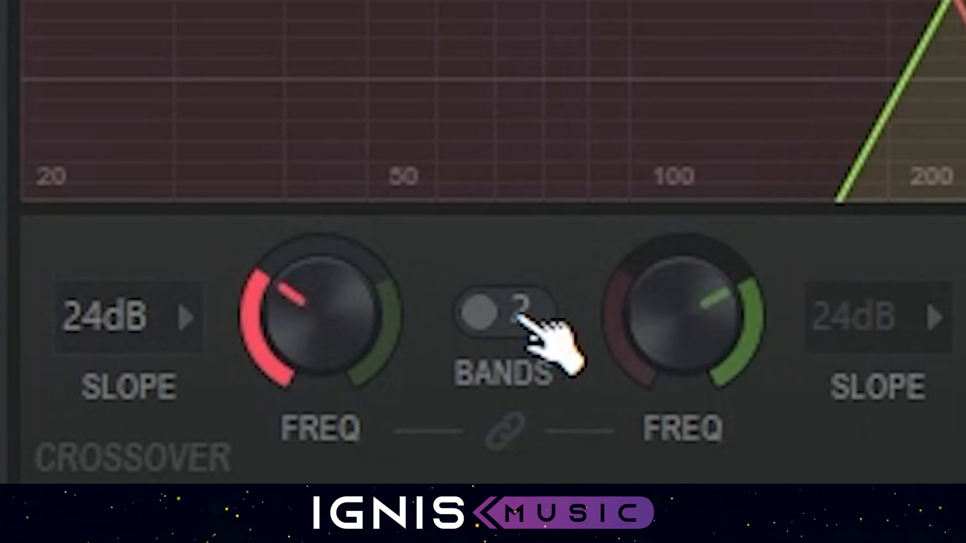
click(523, 312)
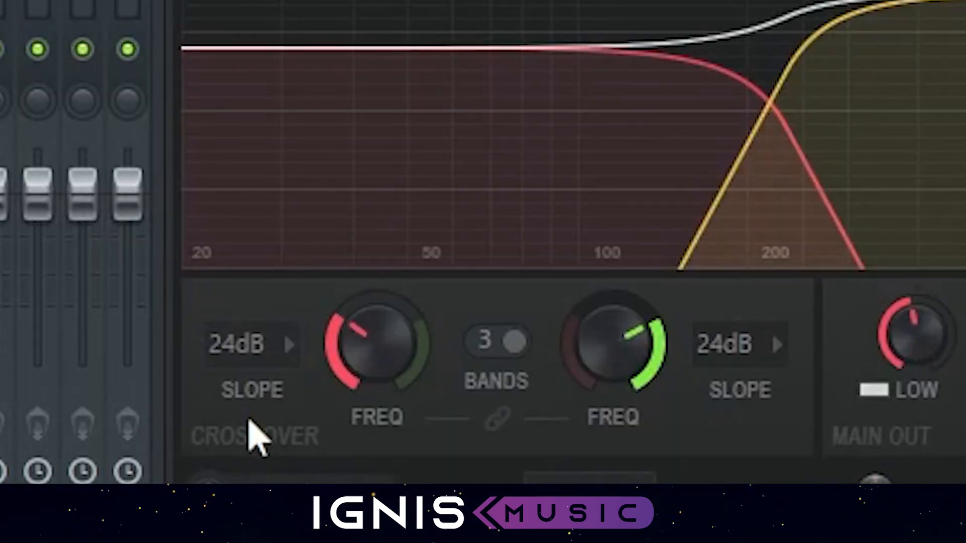
- Try a 6 dB slope on the low crossover and 72 dB on the high crossover, and restore both to 24 dB
click(418, 263)
click(416, 275)
click(752, 347)
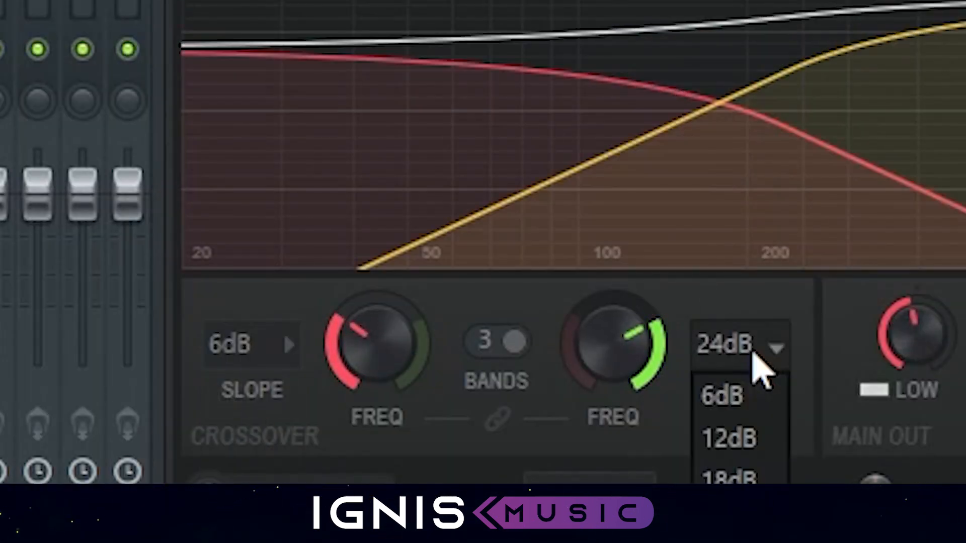
click(727, 542)
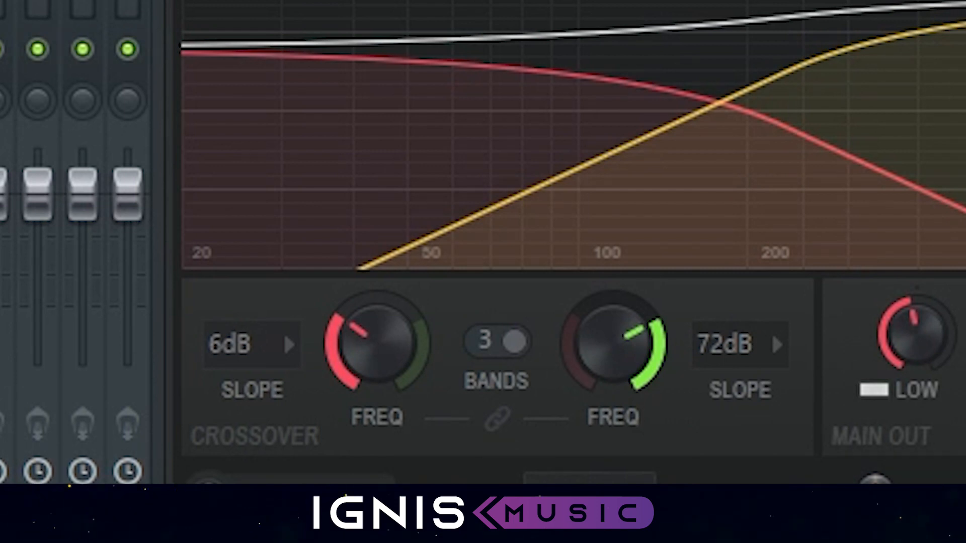
click(285, 347)
click(229, 518)
click(734, 347)
click(732, 520)
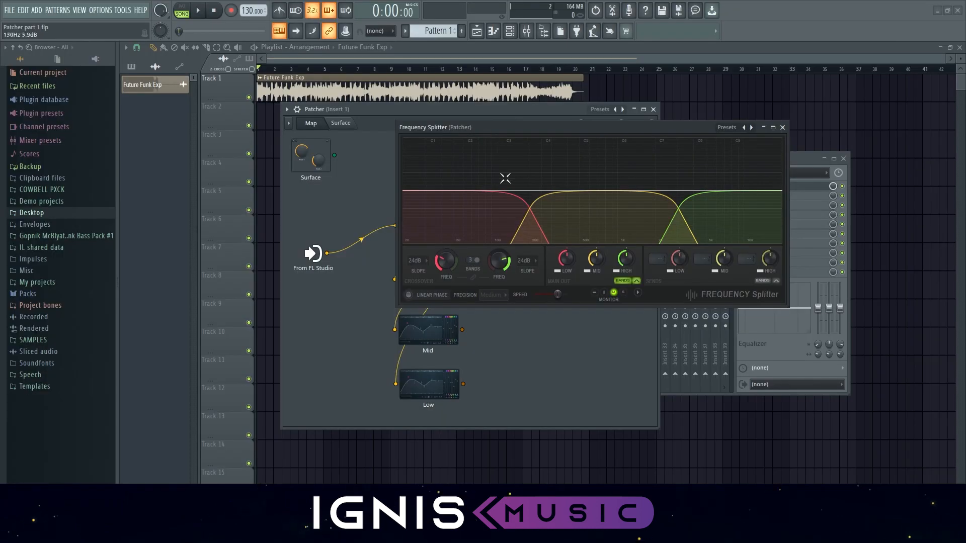
- Move the low and high crossover frequencies closer together, and raise the main output's mid level while lowering its low and high levels
drag(445, 263, 500, 265)
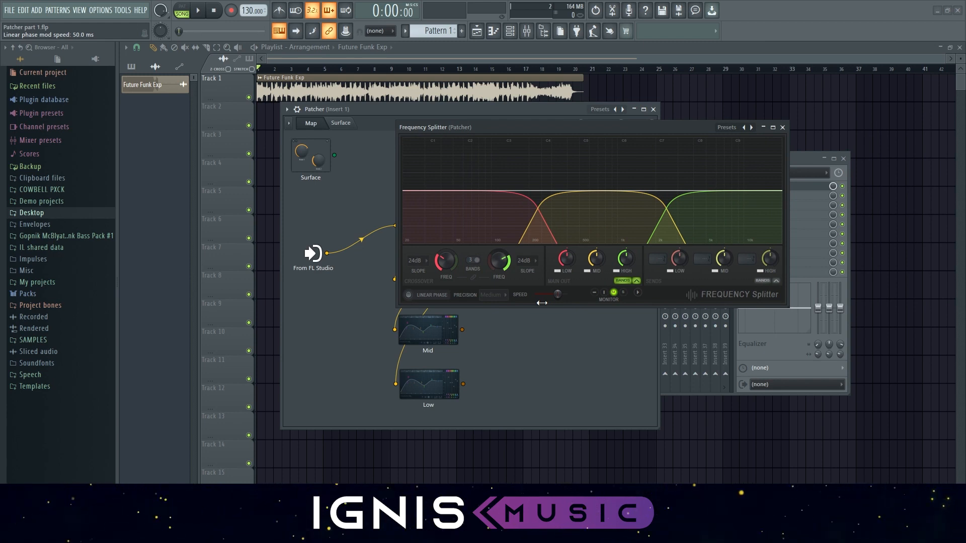
drag(567, 271, 626, 266)
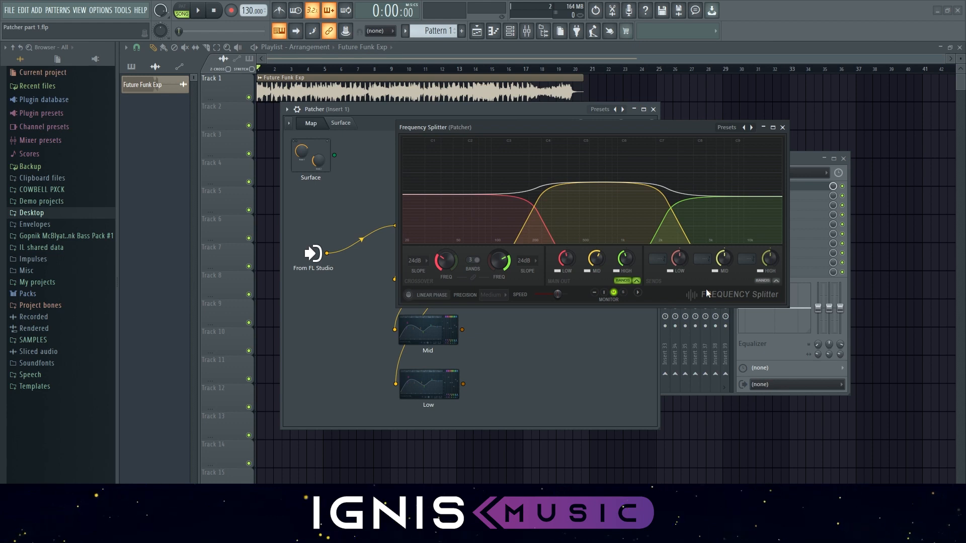
- Toggle the send band curves in the Frequency Splitter graph and look over the low, mid and high send controls
click(762, 280)
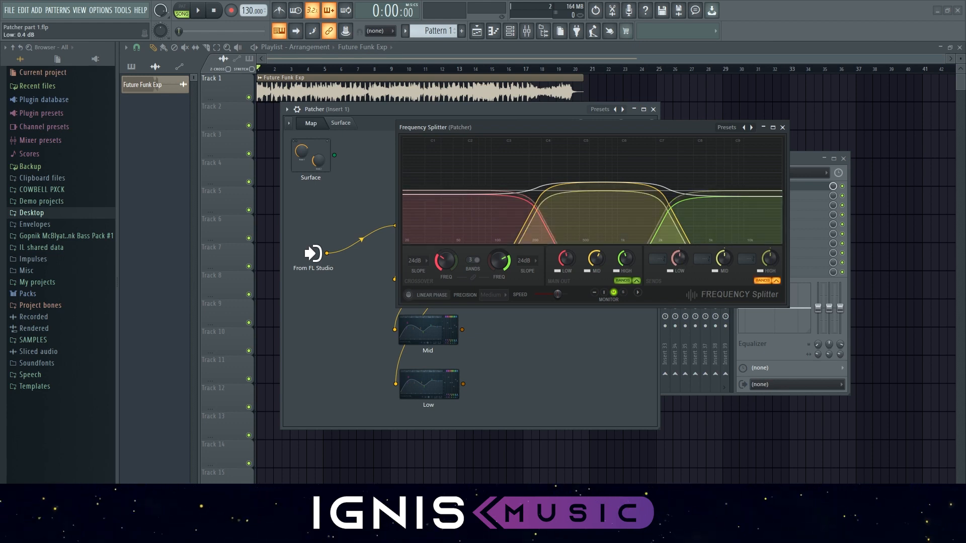
click(763, 281)
click(763, 280)
click(763, 280)
drag(767, 260, 768, 260)
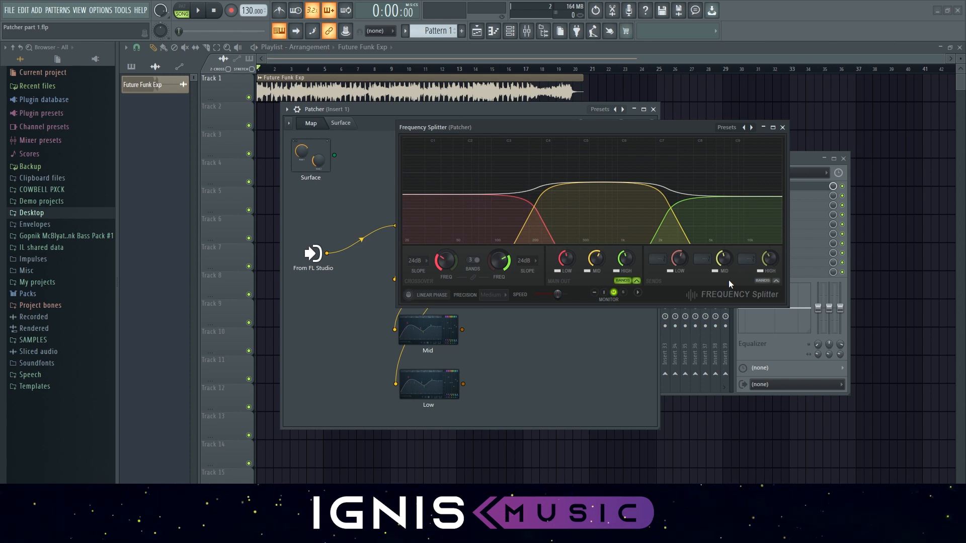
drag(662, 259, 707, 254)
- Move the Frequency Splitter window beside the Patcher map, clear of the module connections
drag(639, 126, 855, 168)
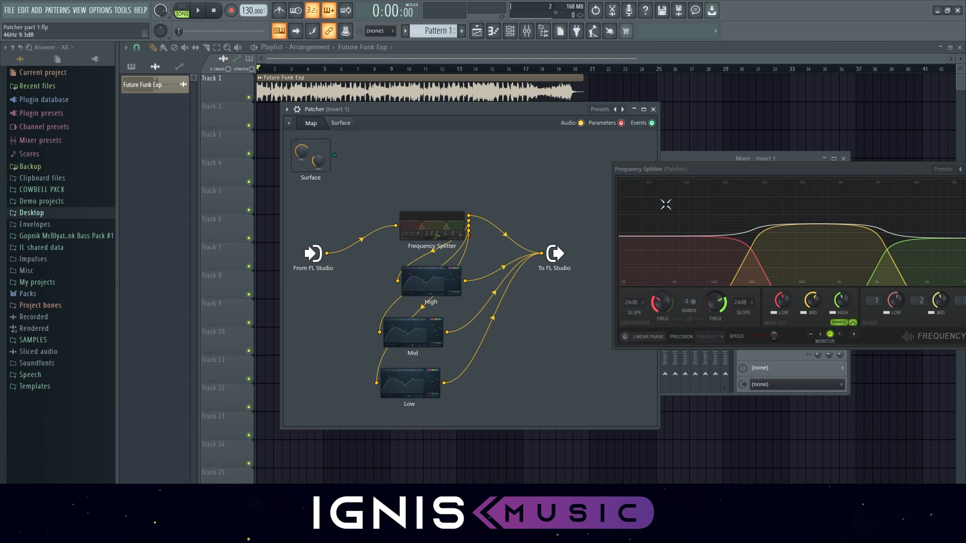
click(703, 167)
drag(703, 168, 662, 158)
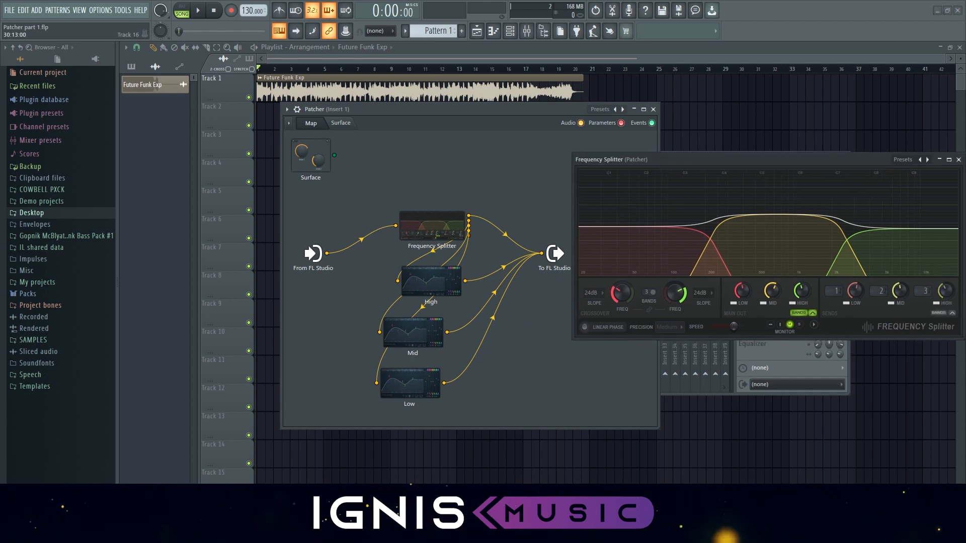